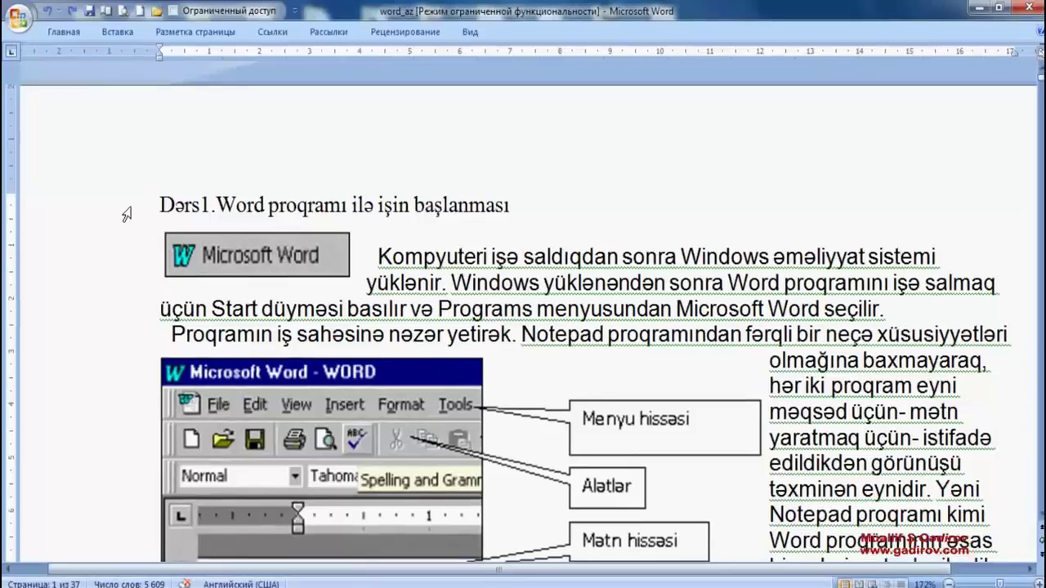
# Make the heading 'Dərs1.Word proqramı ilə işin başlanması' 14 pt and bold
pyautogui.click(125, 211)
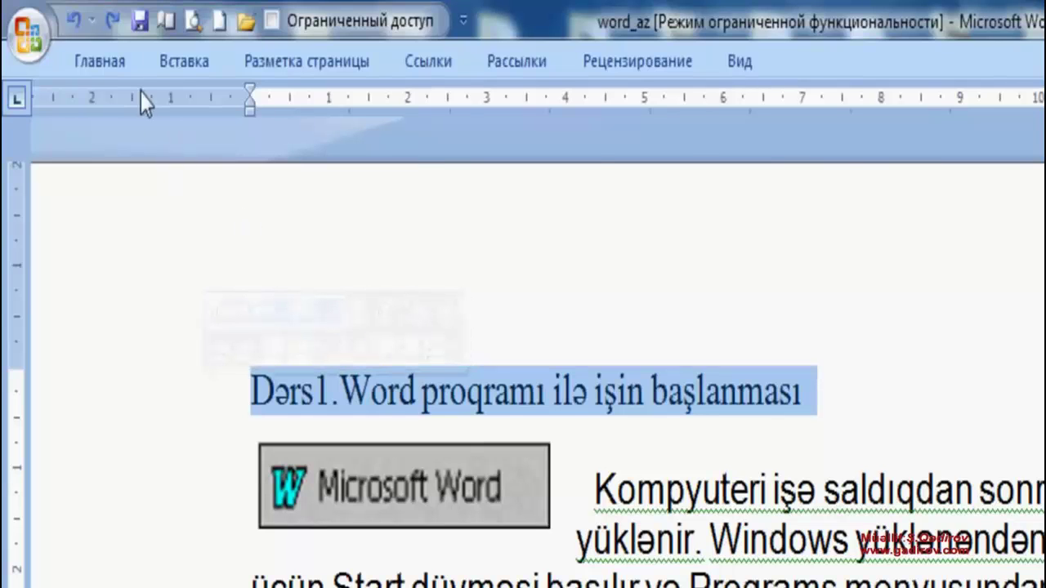
pyautogui.click(127, 68)
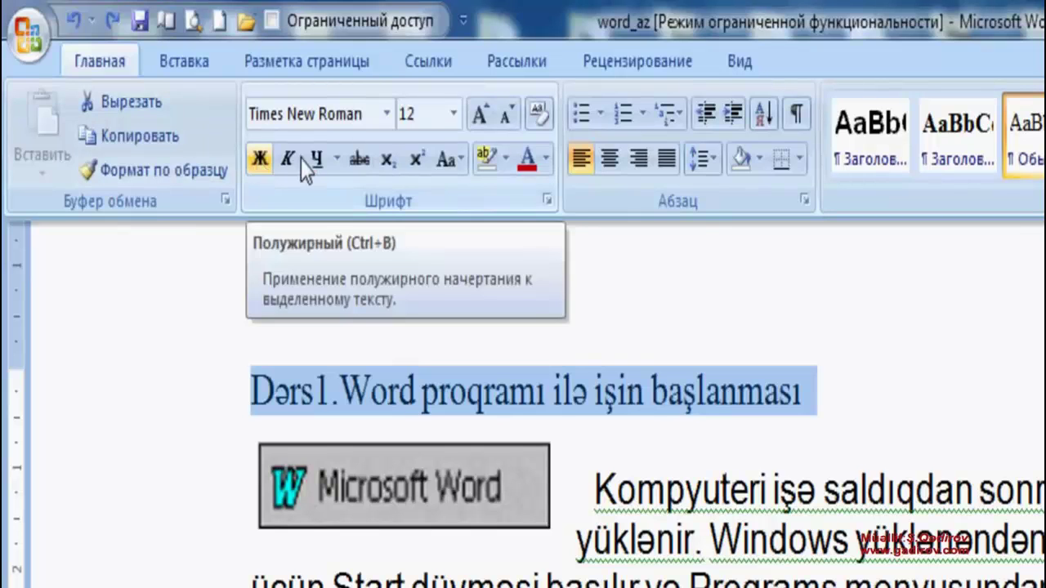
pyautogui.click(453, 115)
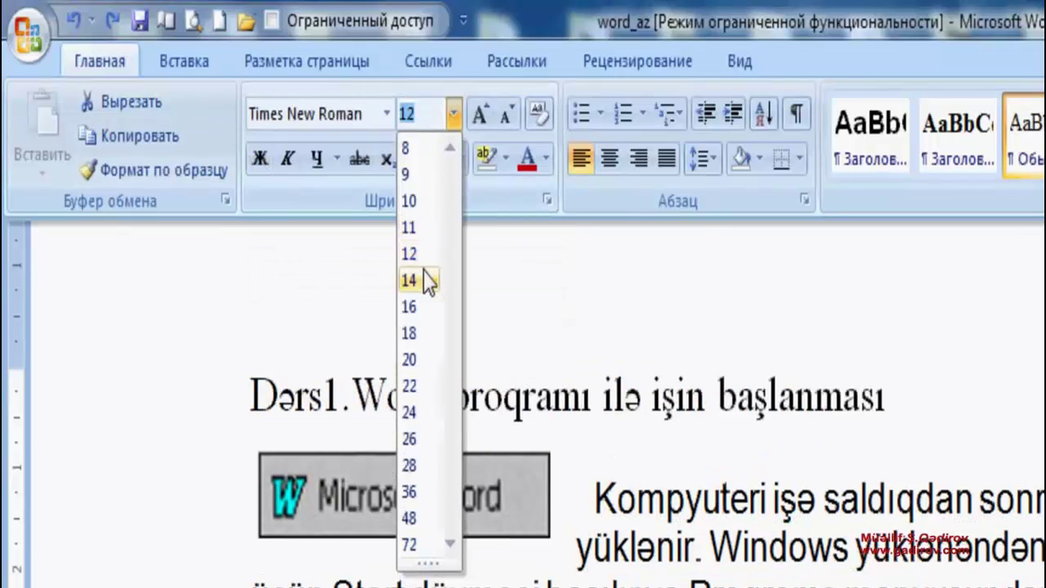
pyautogui.click(420, 281)
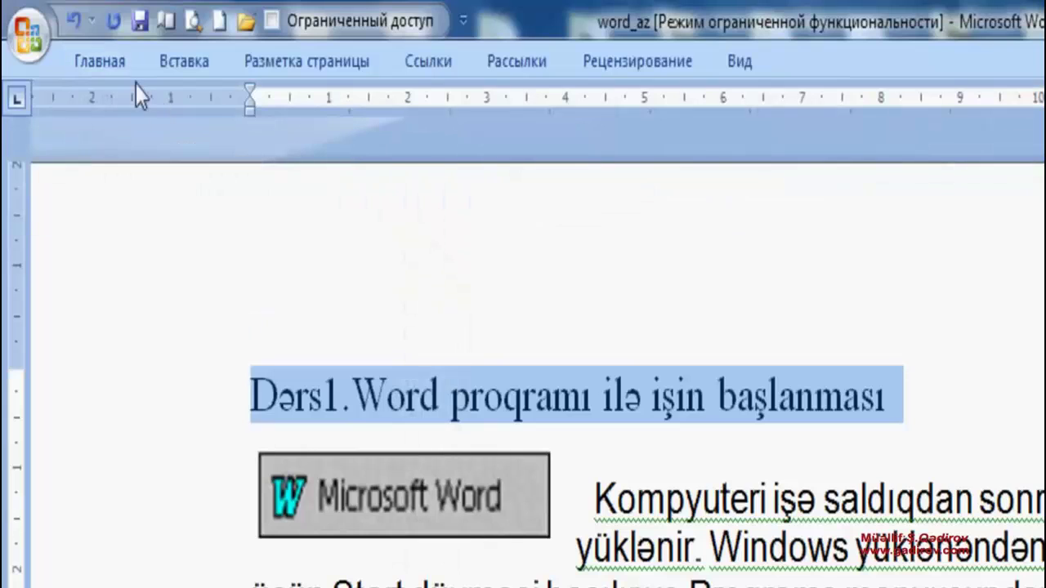
pyautogui.click(119, 68)
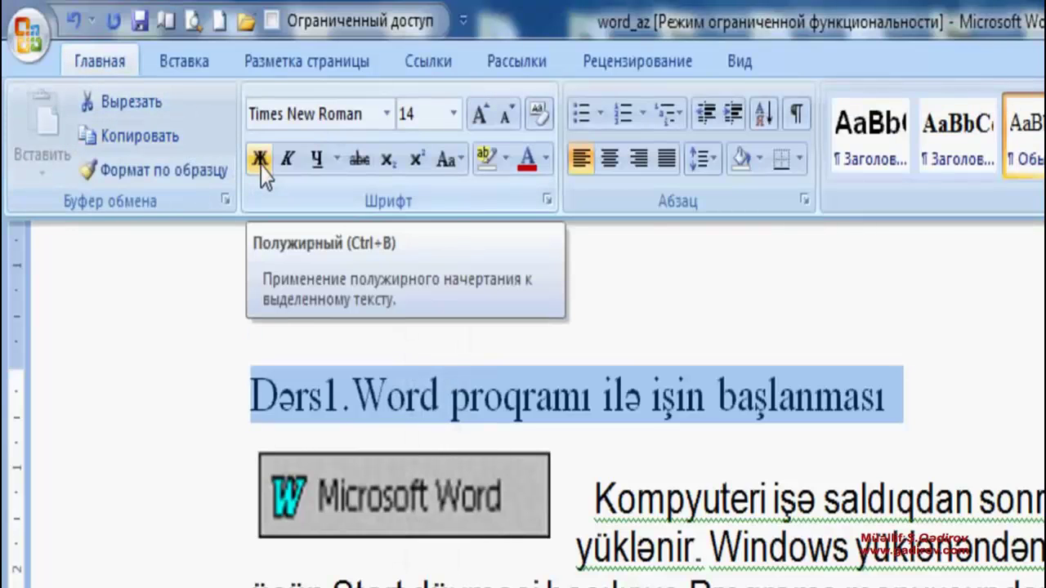
pyautogui.click(260, 166)
pyautogui.click(99, 71)
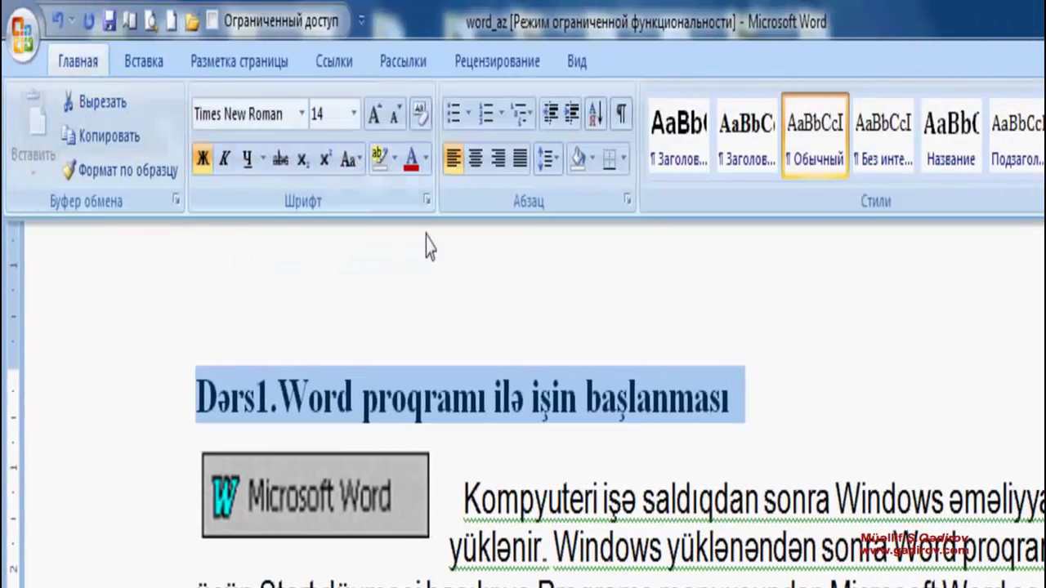
# Center the 'Dərs1' heading, colour it dark red, and reselect it
pyautogui.click(475, 158)
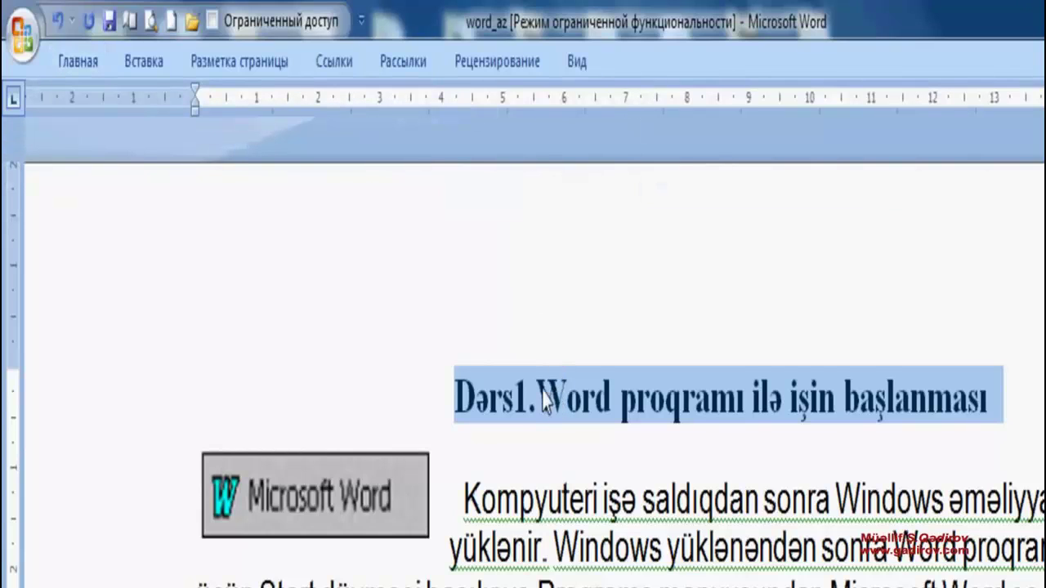
pyautogui.click(82, 65)
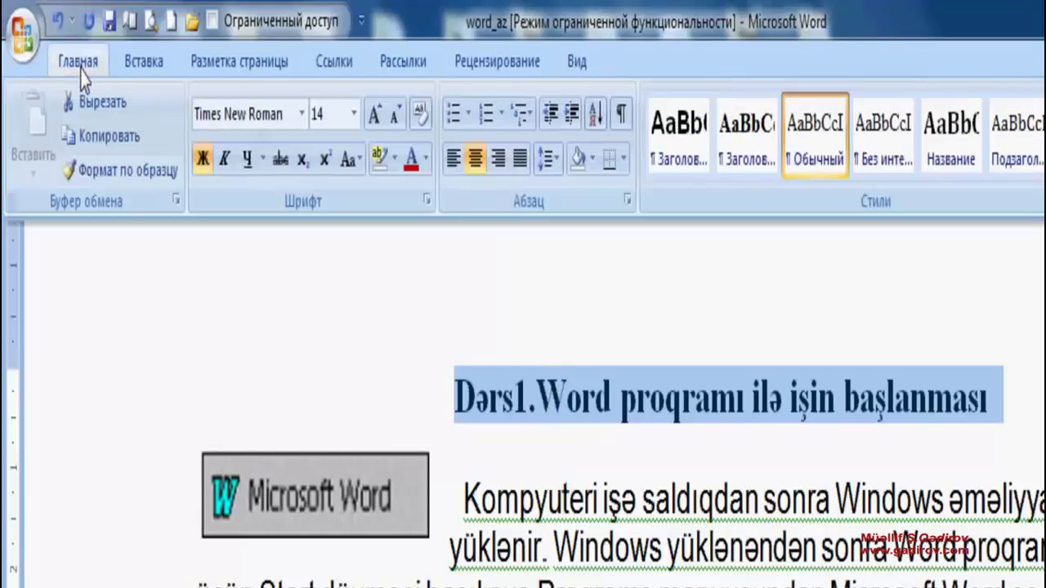
pyautogui.click(411, 160)
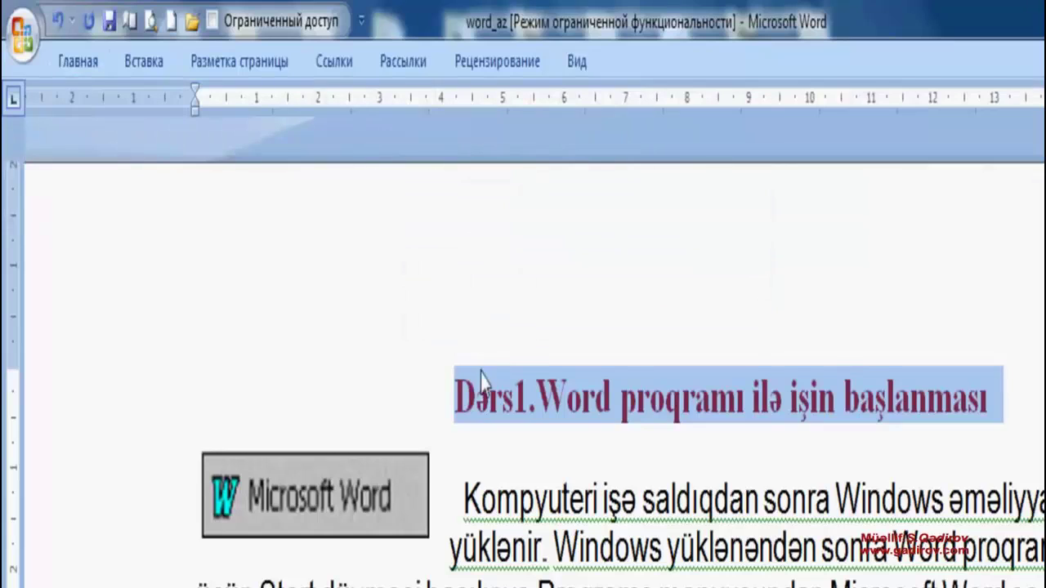
pyautogui.click(450, 398)
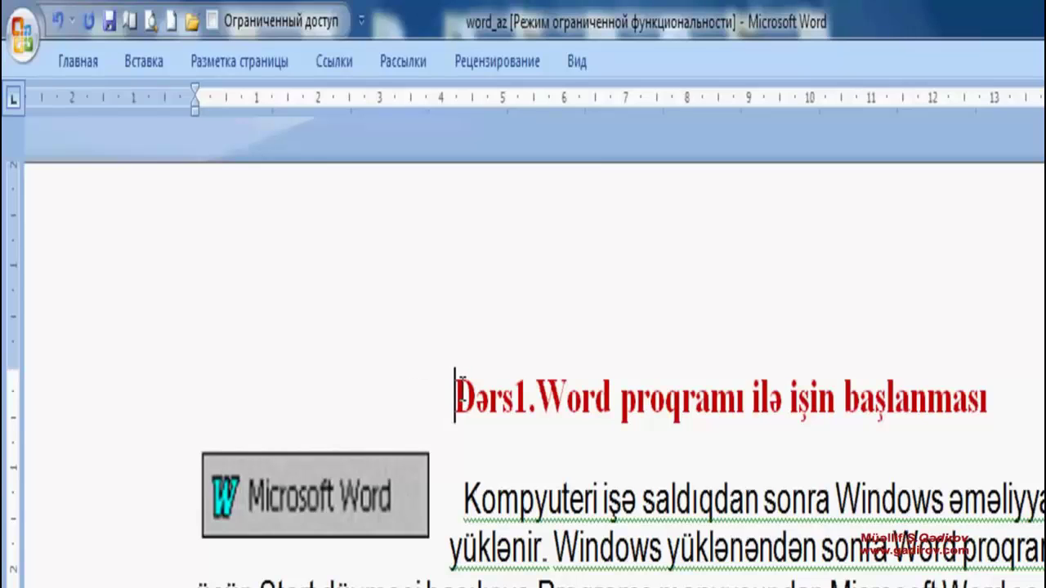
pyautogui.moveTo(455, 394); pyautogui.dragTo(979, 384)
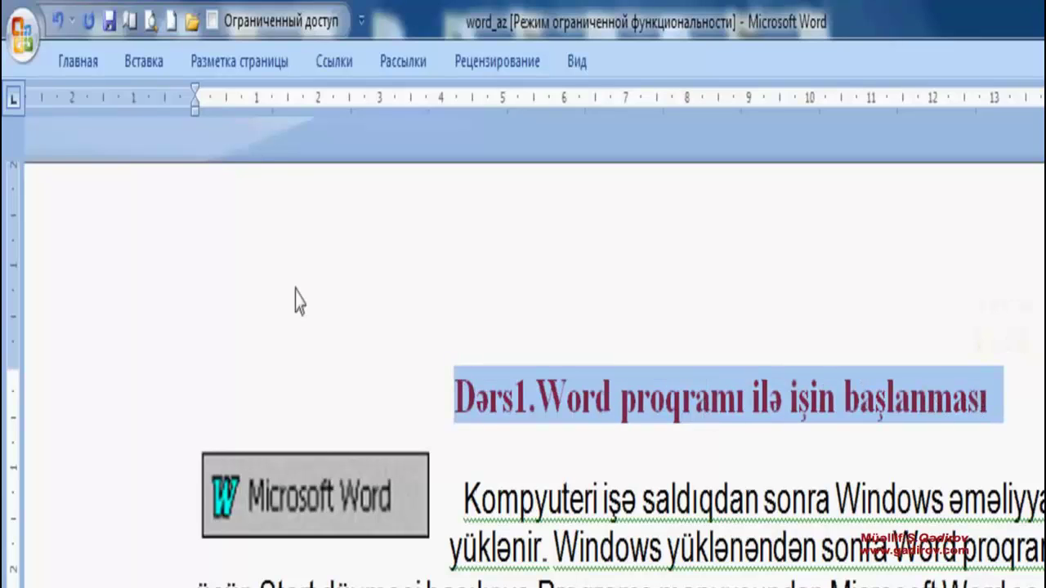
# Copy the first heading's formatting with Format Painter onto the 'Mətnin seçilməsi' heading
pyautogui.click(87, 66)
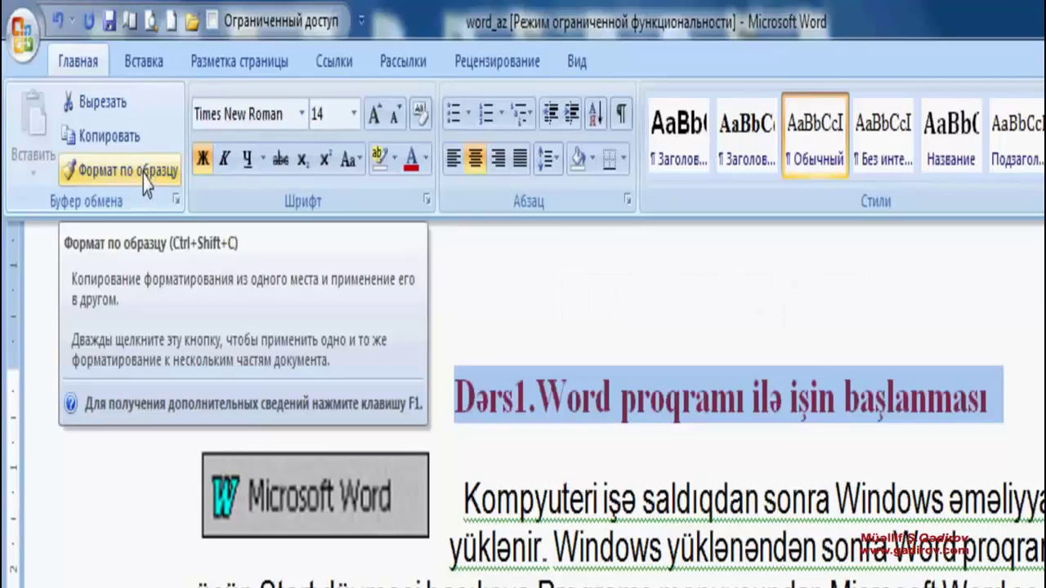
pyautogui.hotkey('ctrl', 'F1')
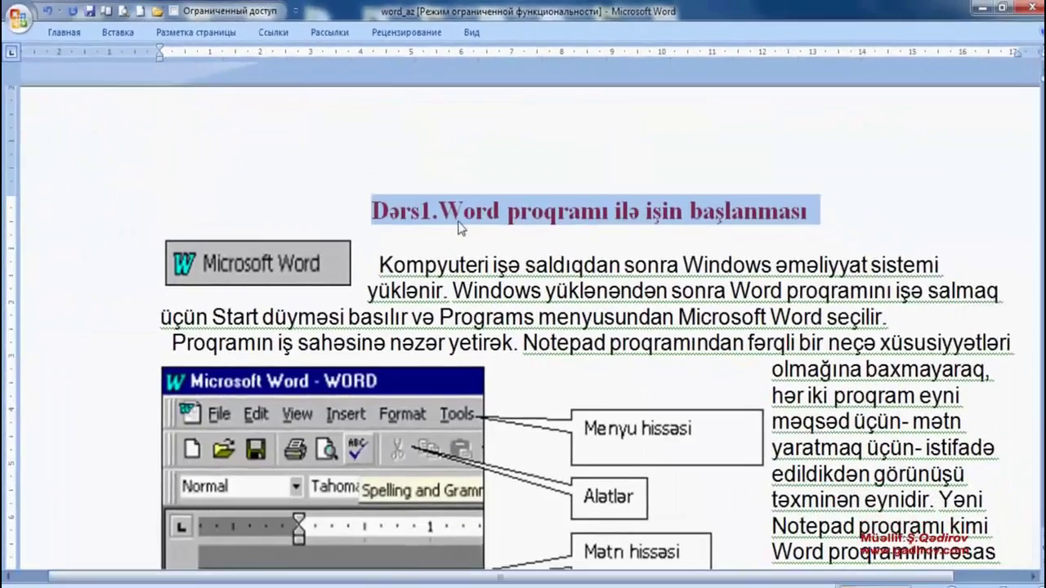
pyautogui.scroll(-3, 425, 273)
pyautogui.scroll(-2, 425, 273)
pyautogui.scroll(-4, 425, 273)
pyautogui.scroll(-2, 425, 273)
pyautogui.scroll(-3, 423, 274)
pyautogui.scroll(-2, 424, 274)
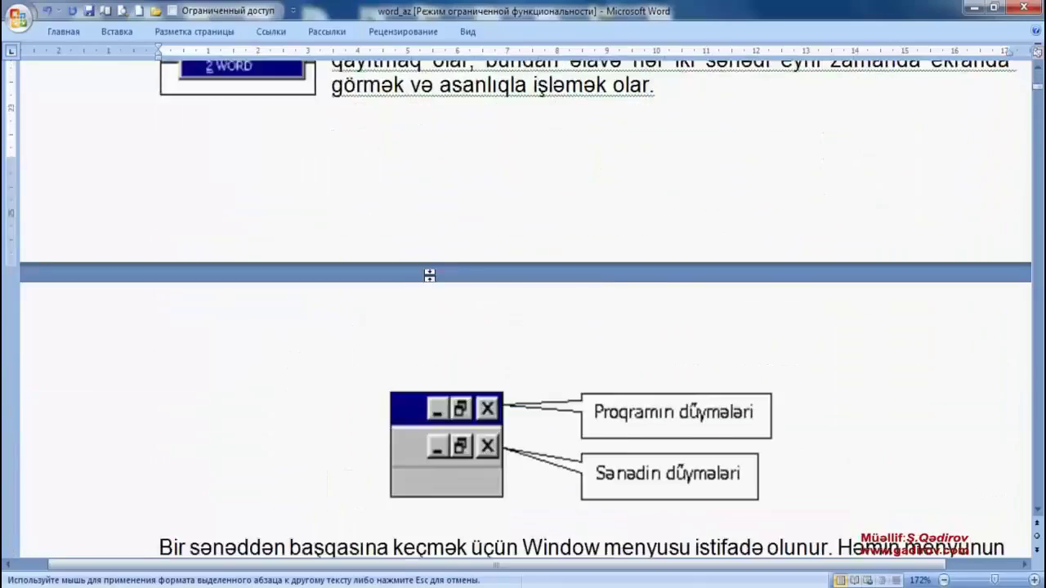
pyautogui.scroll(-5, 424, 274)
pyautogui.scroll(-3, 425, 275)
pyautogui.scroll(-2, 425, 274)
pyautogui.scroll(-3, 425, 275)
pyautogui.scroll(-2, 426, 278)
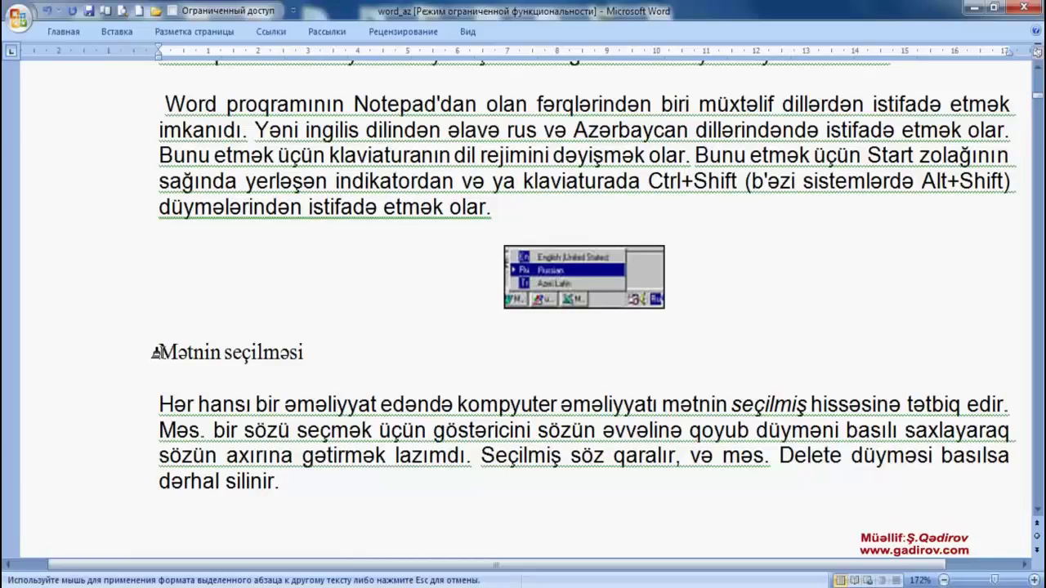
pyautogui.moveTo(158, 351); pyautogui.dragTo(310, 351)
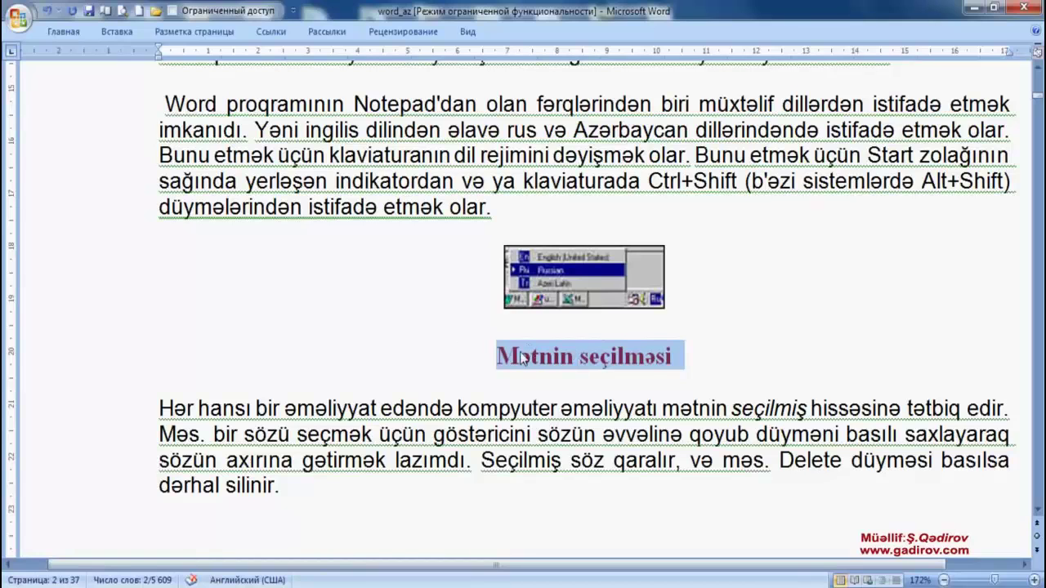
# Paint the 'Mətnin seçilməsi' formatting onto the 'Mətn seçilmə qaydaları.' caption
pyautogui.click(60, 32)
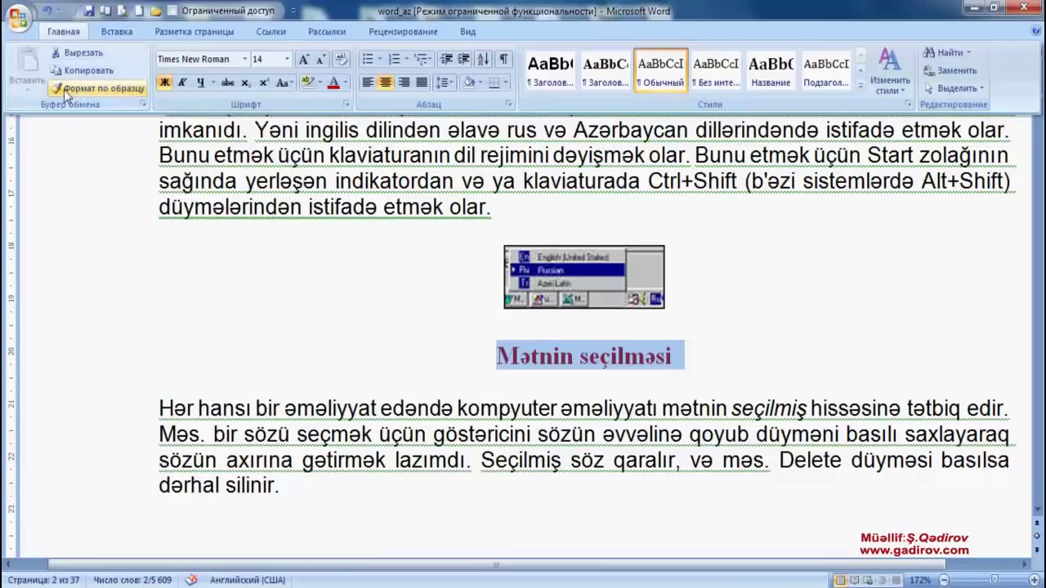
pyautogui.click(105, 91)
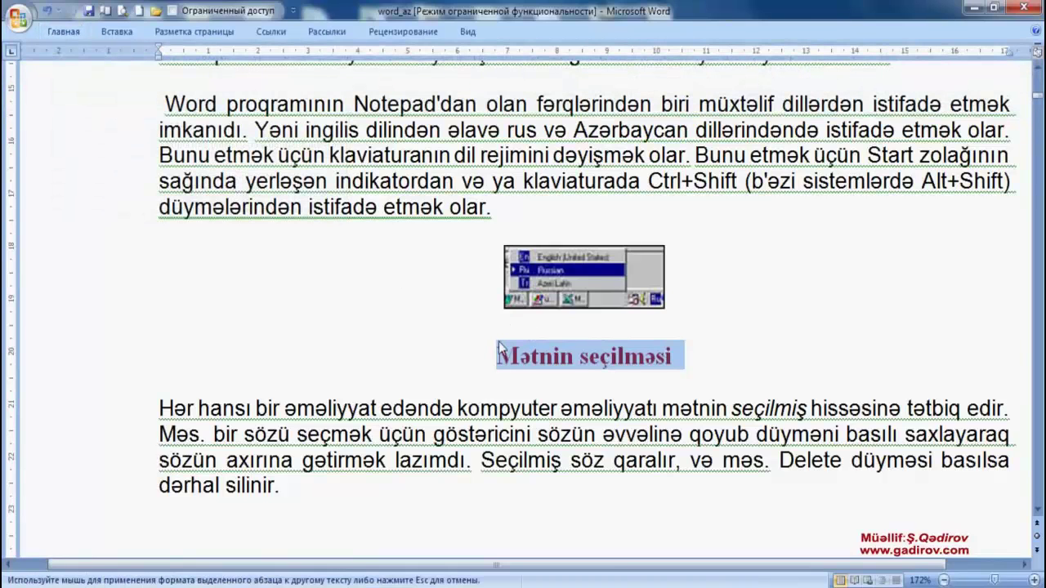
pyautogui.scroll(-3, 488, 357)
pyautogui.scroll(-4, 488, 357)
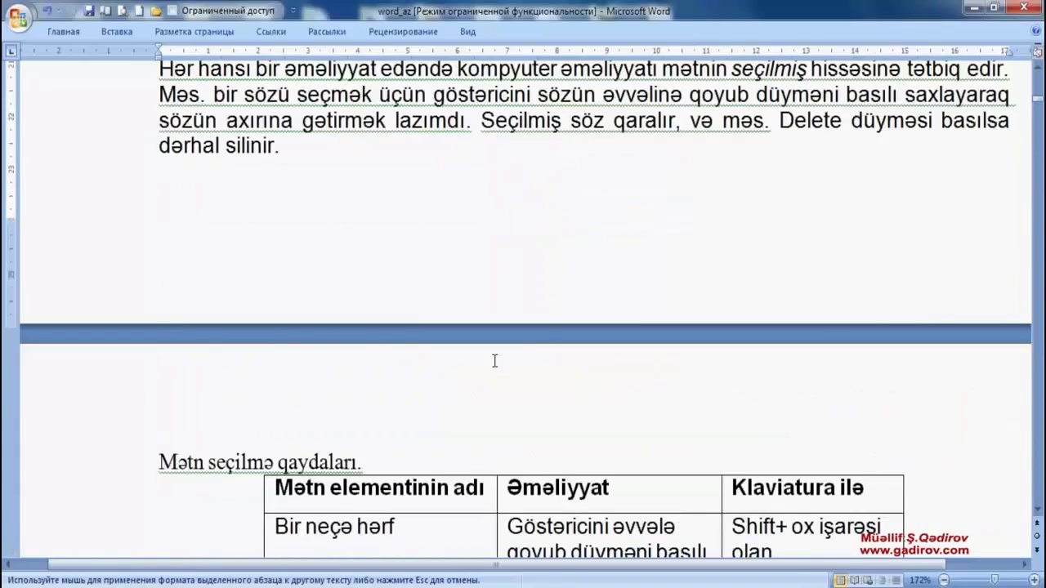
pyautogui.scroll(-3, 492, 361)
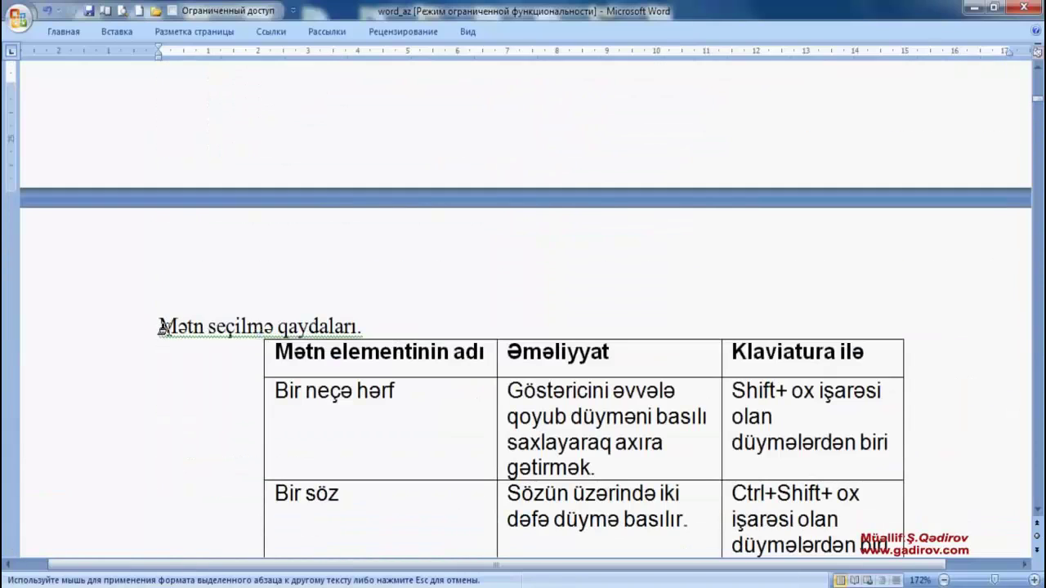
pyautogui.moveTo(159, 325); pyautogui.dragTo(360, 326)
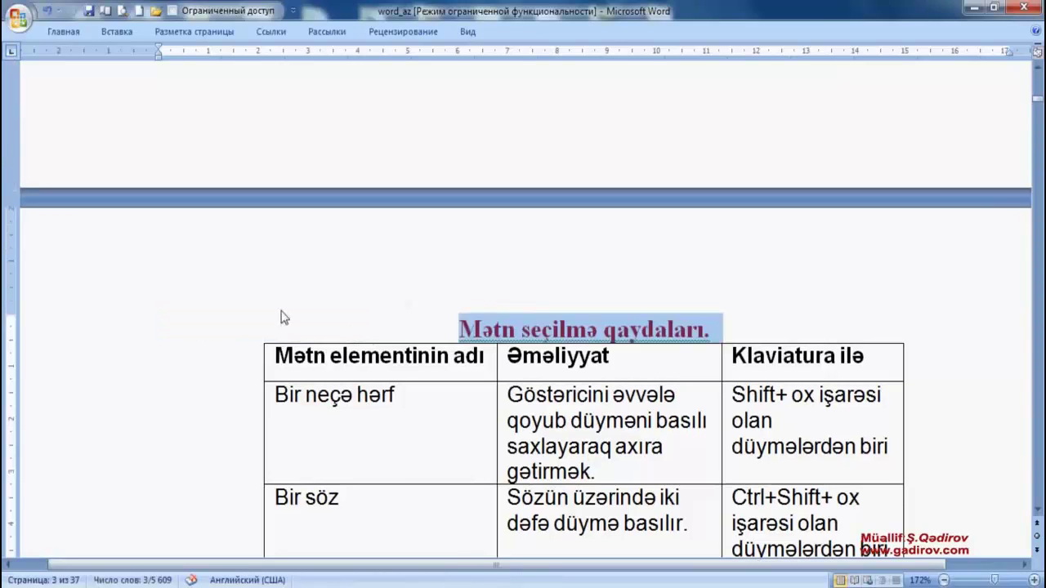